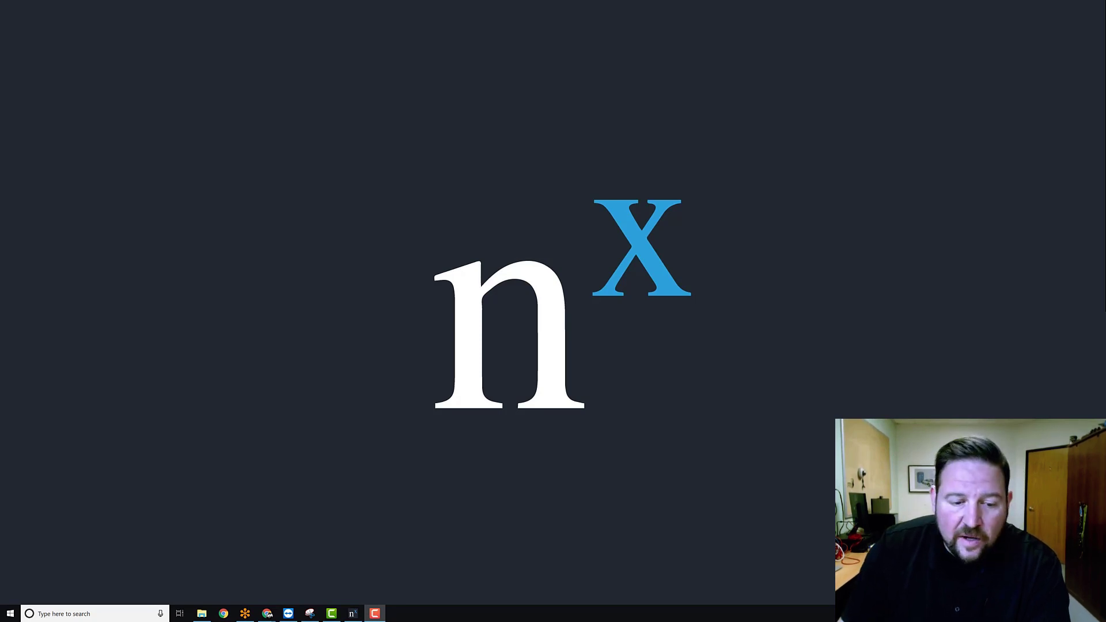
Step: Show Notifications in the right panel, then switch to New Layout 2 with the integration diagram
{"action": "left_click", "coordinate": [357, 610]}
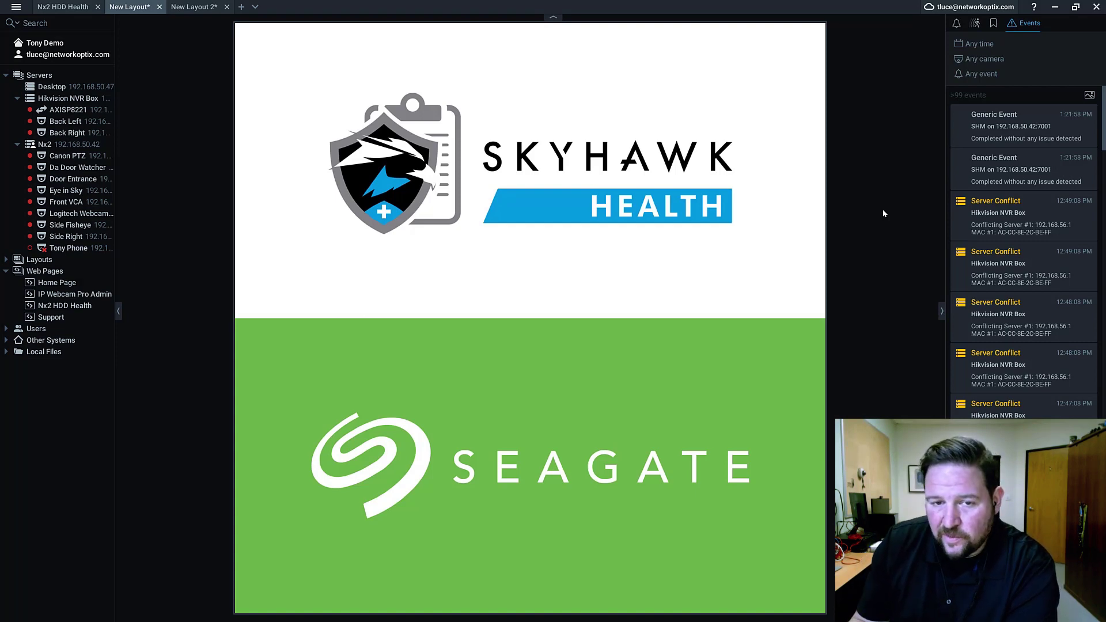
{"action": "left_click", "coordinate": [957, 26]}
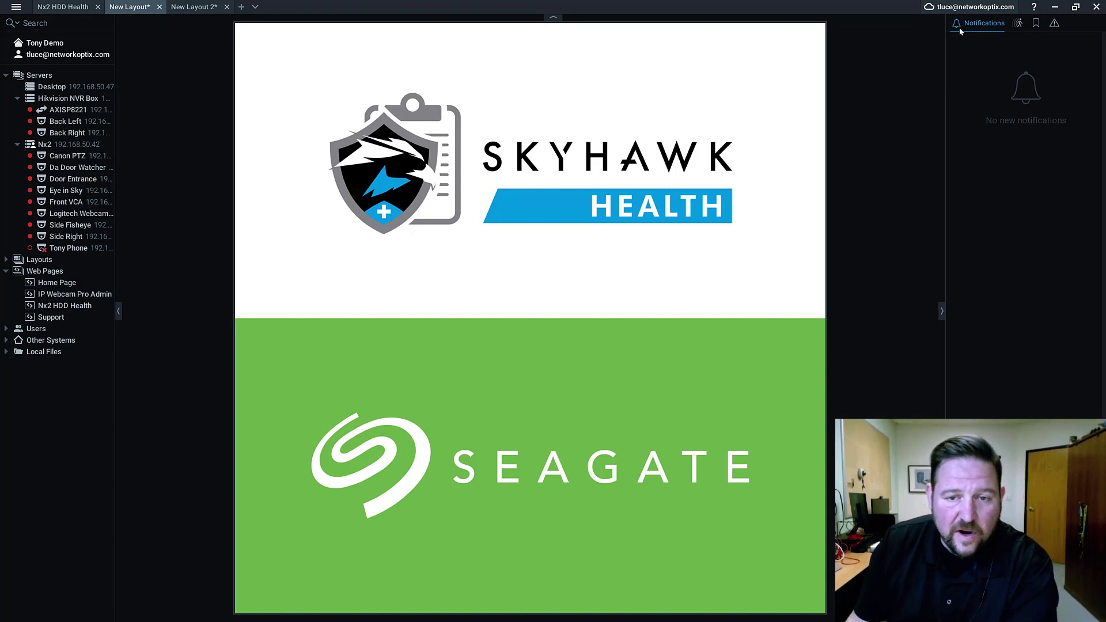
{"action": "mouse_move", "coordinate": [781, 103]}
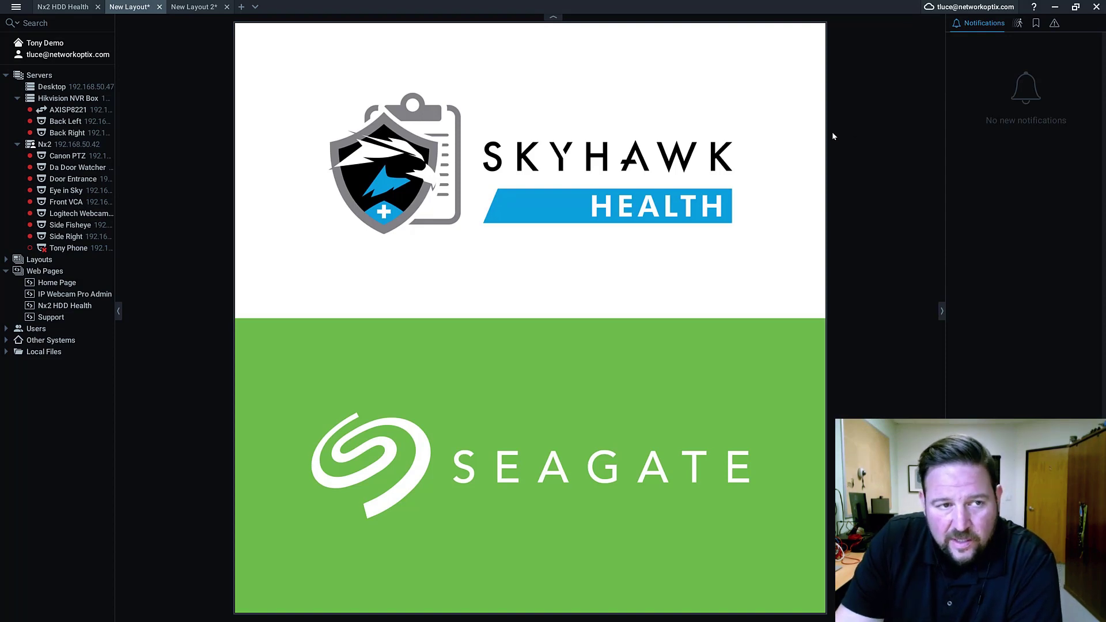
{"action": "key", "text": "ctrl+Tab"}
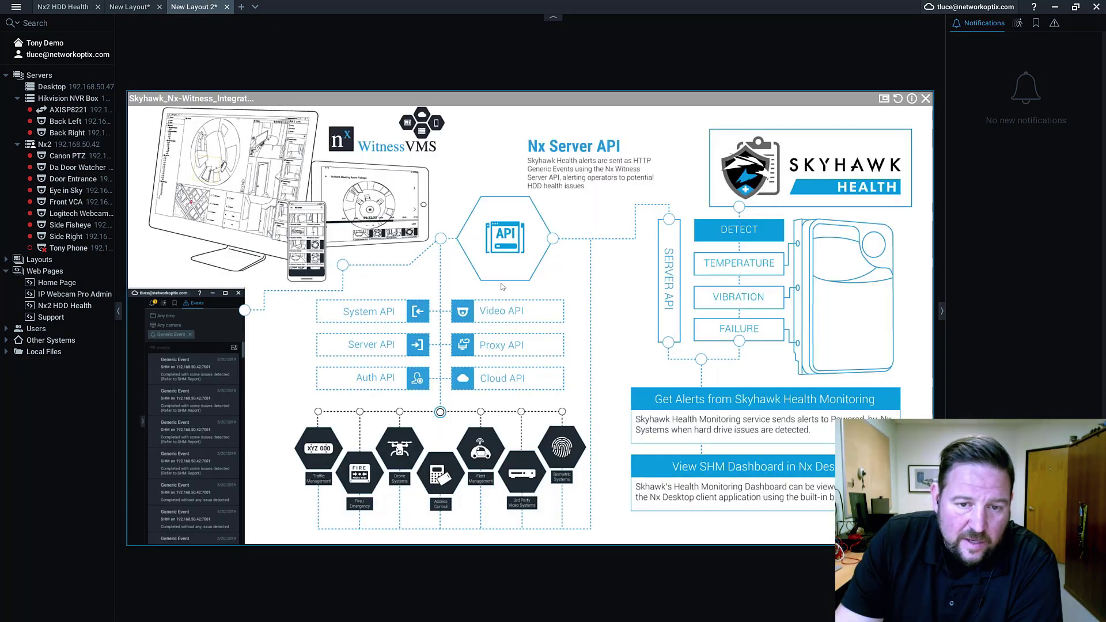
{"action": "double_click", "coordinate": [503, 288]}
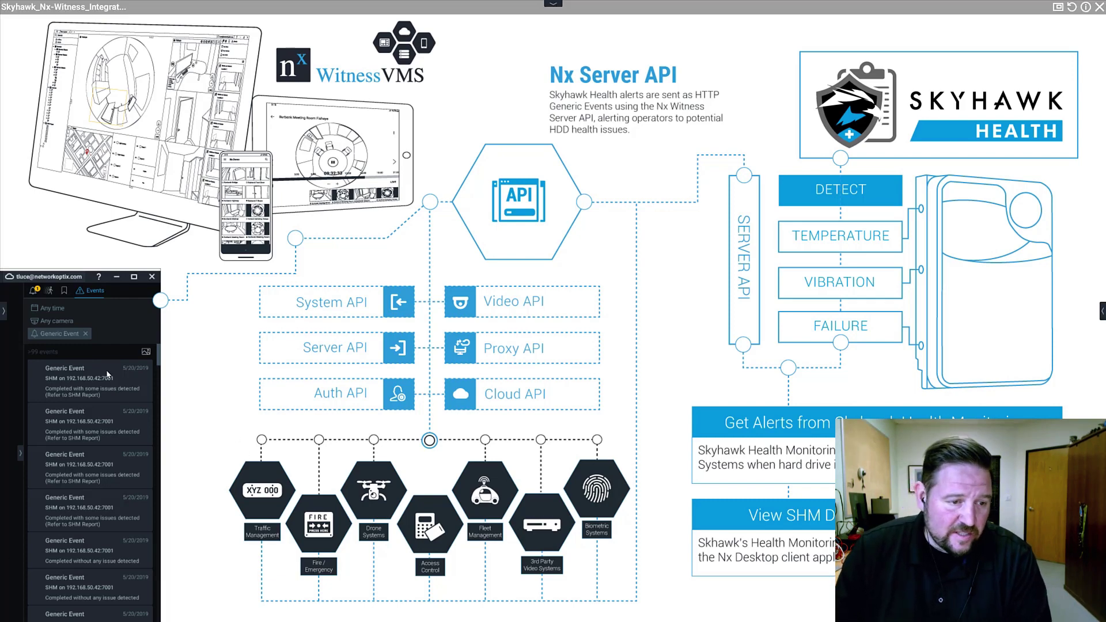
{"action": "double_click", "coordinate": [481, 246]}
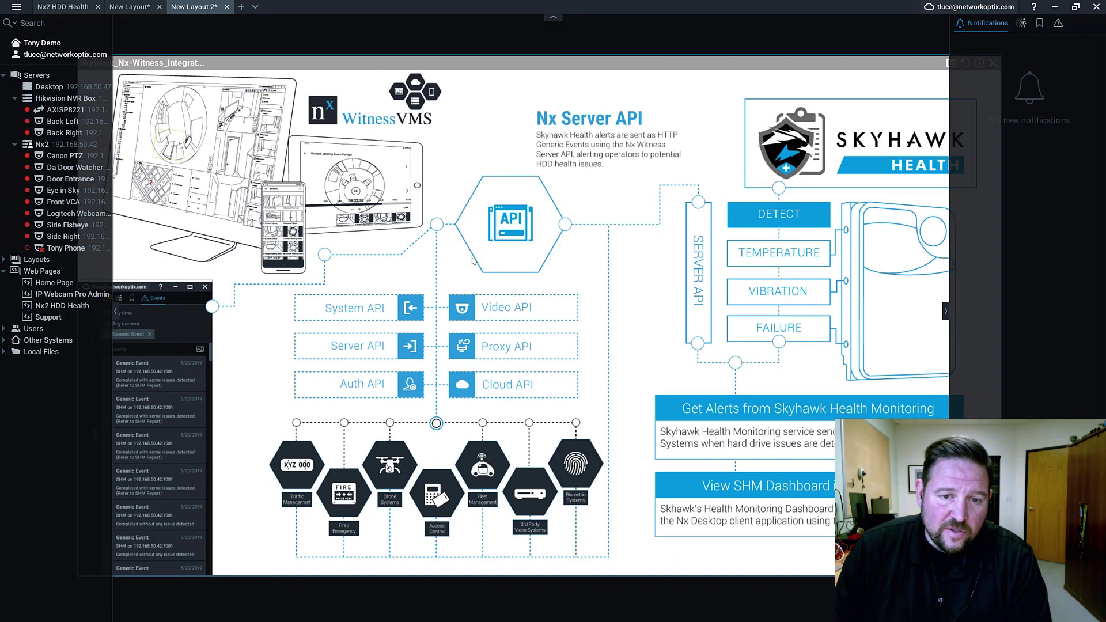
Step: Switch to the Nx2 HDD Health layout and open its web page's Edit settings
{"action": "left_click", "coordinate": [45, 6]}
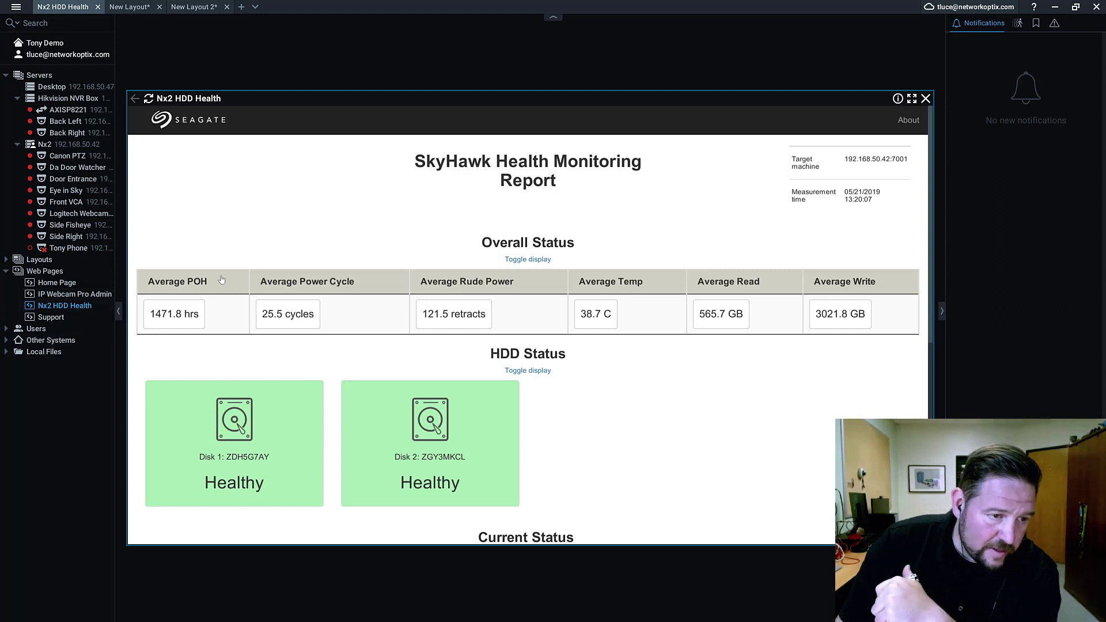
{"action": "right_click", "coordinate": [91, 306]}
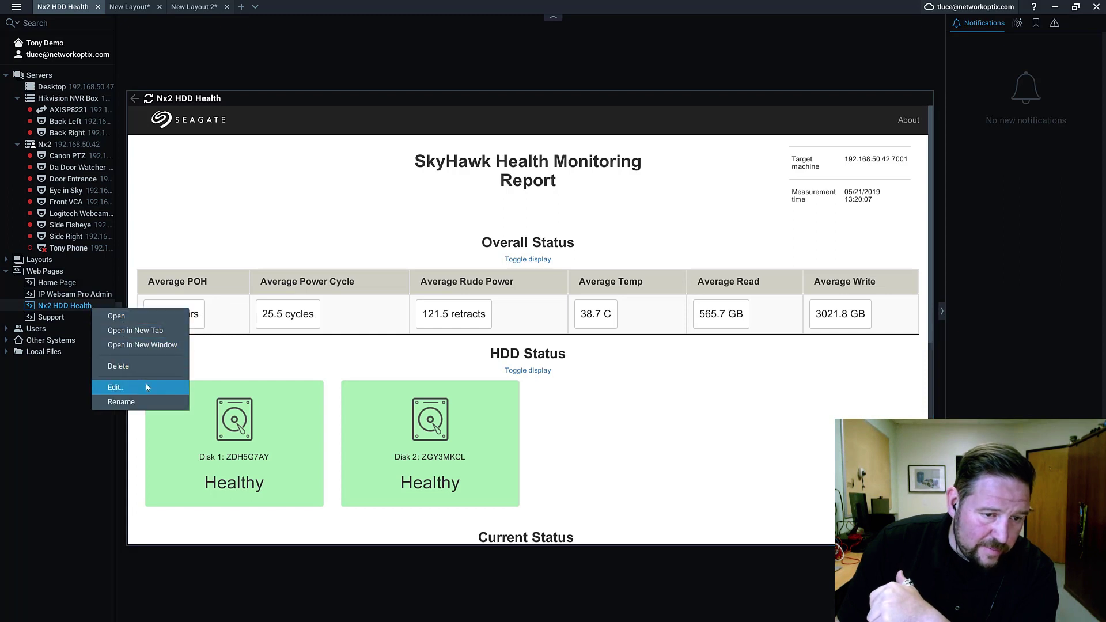
{"action": "left_click", "coordinate": [147, 382]}
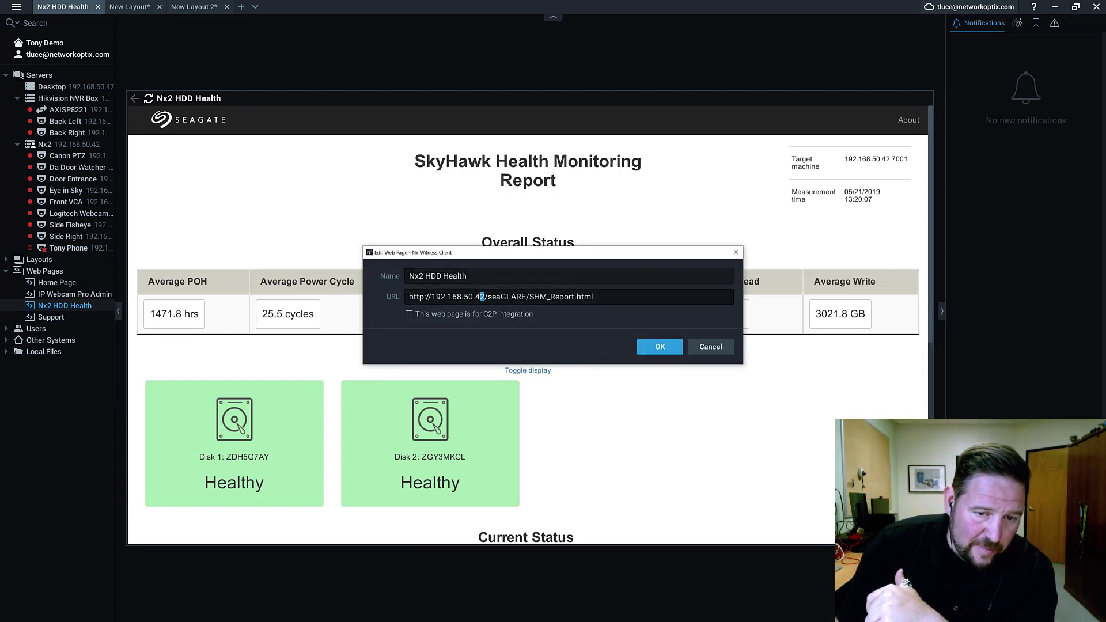
Step: Review the URL's server address, report path and SHM_Report.html file name, then confirm with OK
{"action": "left_click_drag", "start_coordinate": [485, 296], "coordinate": [408, 297]}
{"action": "left_click_drag", "start_coordinate": [488, 296], "coordinate": [665, 294]}
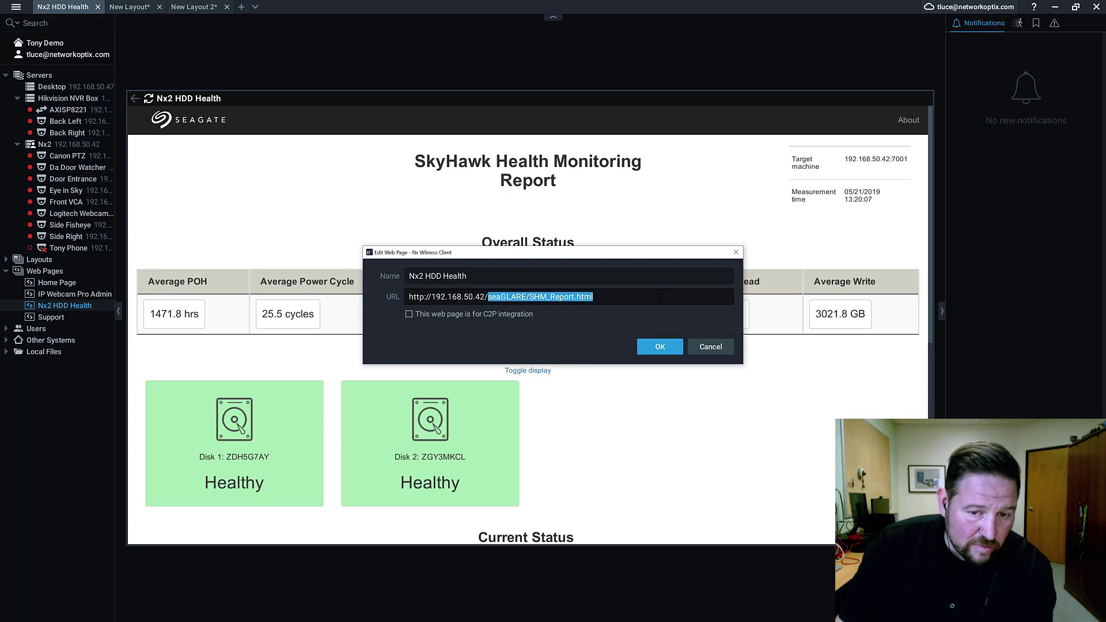
{"action": "left_click", "coordinate": [507, 298]}
{"action": "left_click_drag", "start_coordinate": [529, 296], "coordinate": [593, 297]}
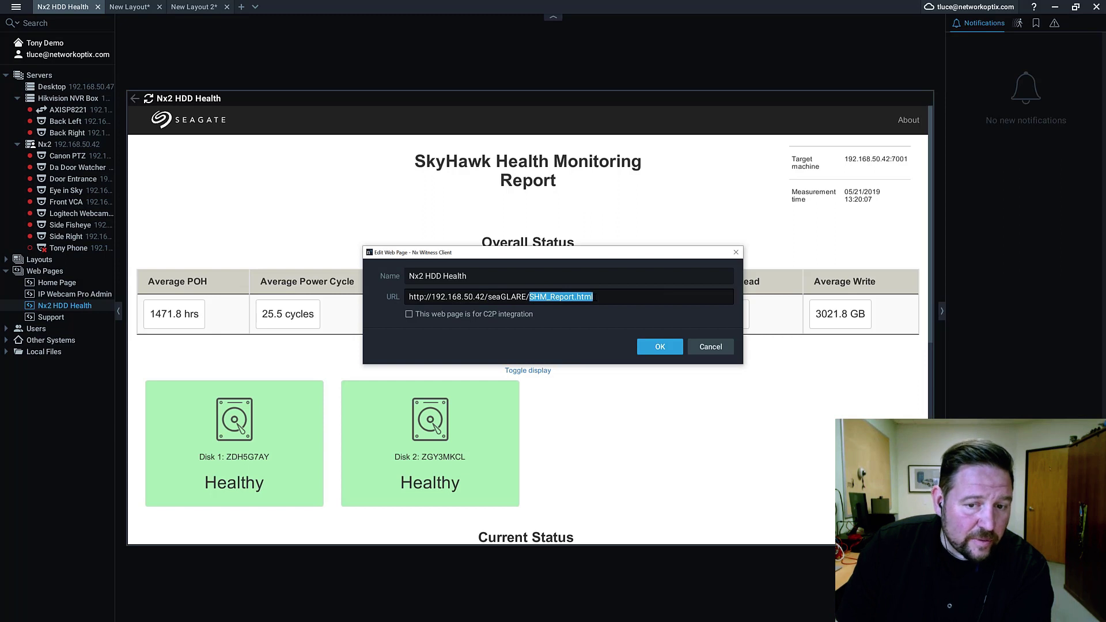
{"action": "left_click", "coordinate": [660, 347]}
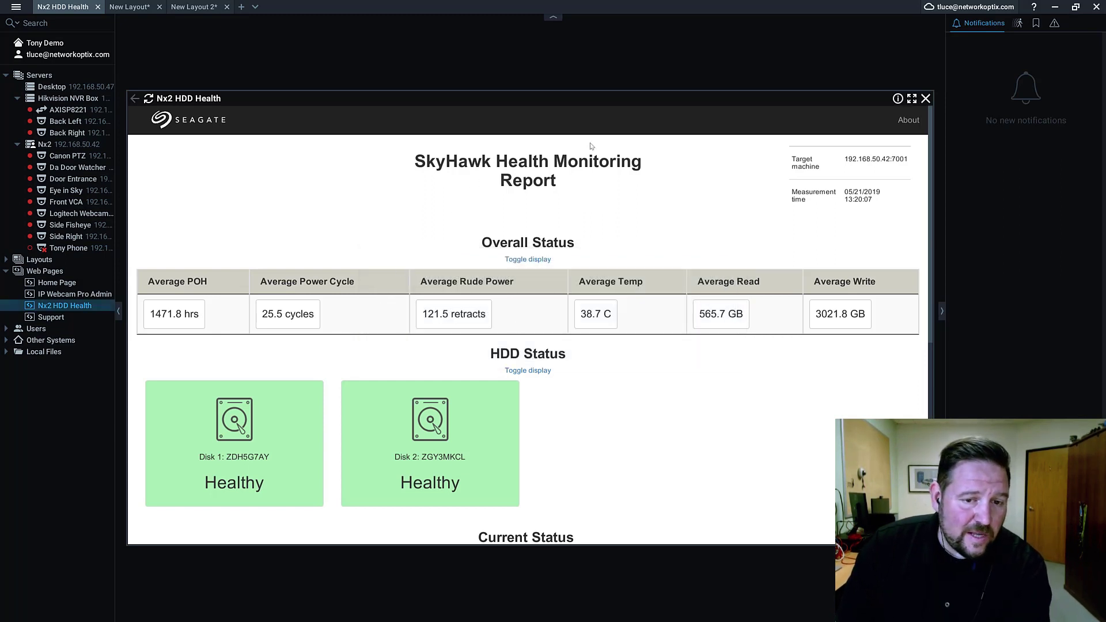
Step: Show the report full screen with max/min for Average POH, Power Cycle, Rude Power, Temp, Read and Write
{"action": "left_click", "coordinate": [911, 99]}
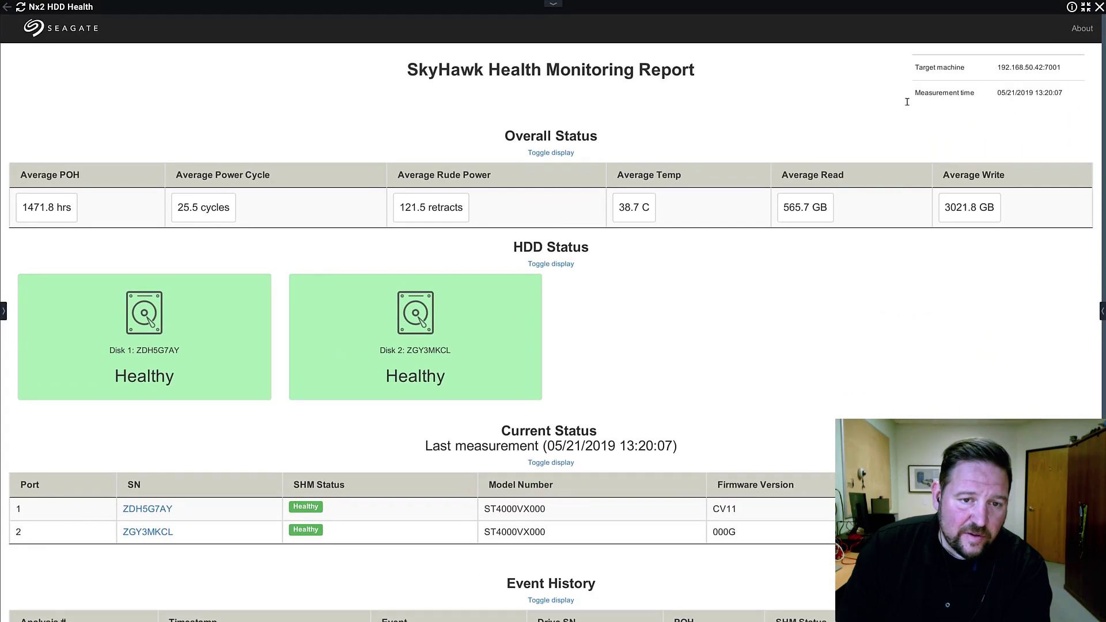
{"action": "left_click", "coordinate": [47, 208]}
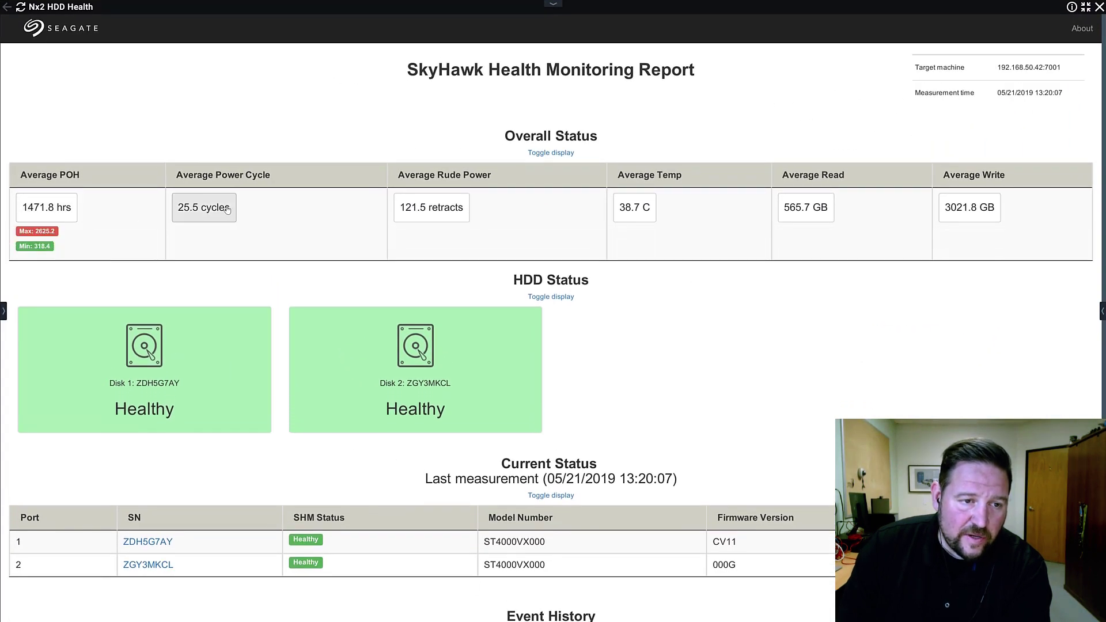
{"action": "left_click", "coordinate": [204, 208]}
{"action": "left_click", "coordinate": [431, 207]}
{"action": "left_click", "coordinate": [634, 208]}
{"action": "left_click", "coordinate": [813, 207]}
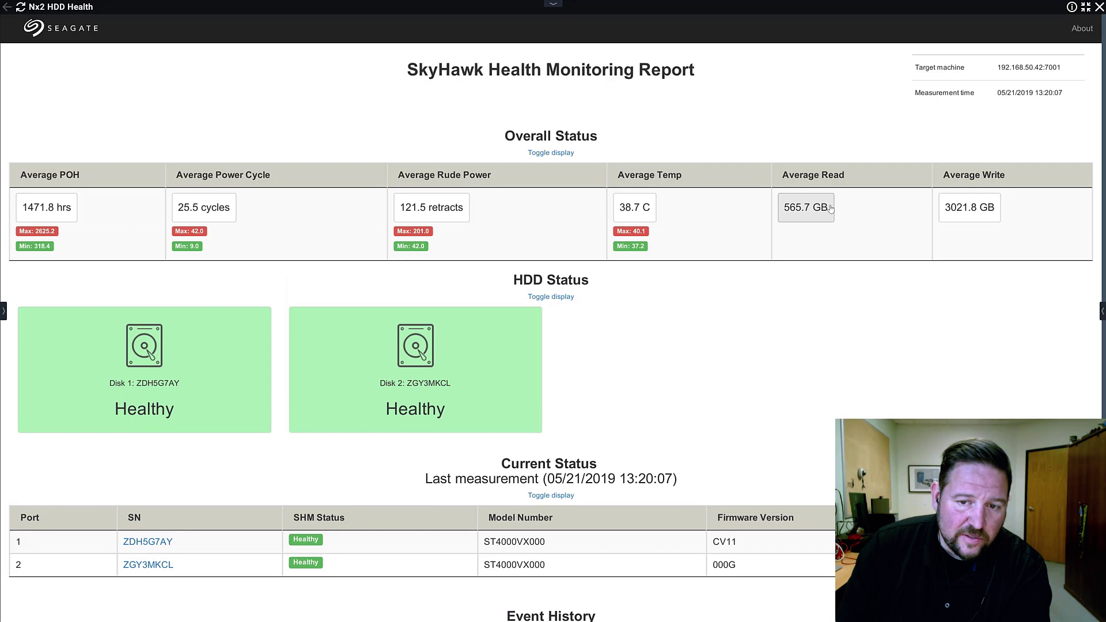
{"action": "left_click", "coordinate": [990, 202]}
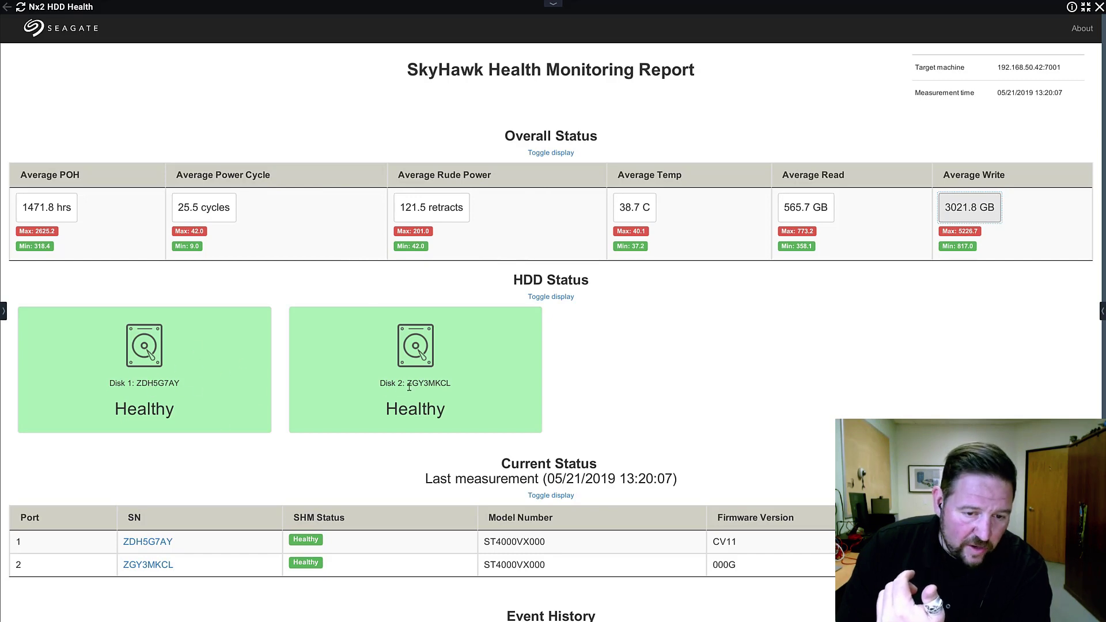
Step: Open drive ZDH5G7AY's historical data charts and scroll through them and back to the top
{"action": "scroll", "coordinate": [436, 381], "scroll_direction": "down", "scroll_amount": 1}
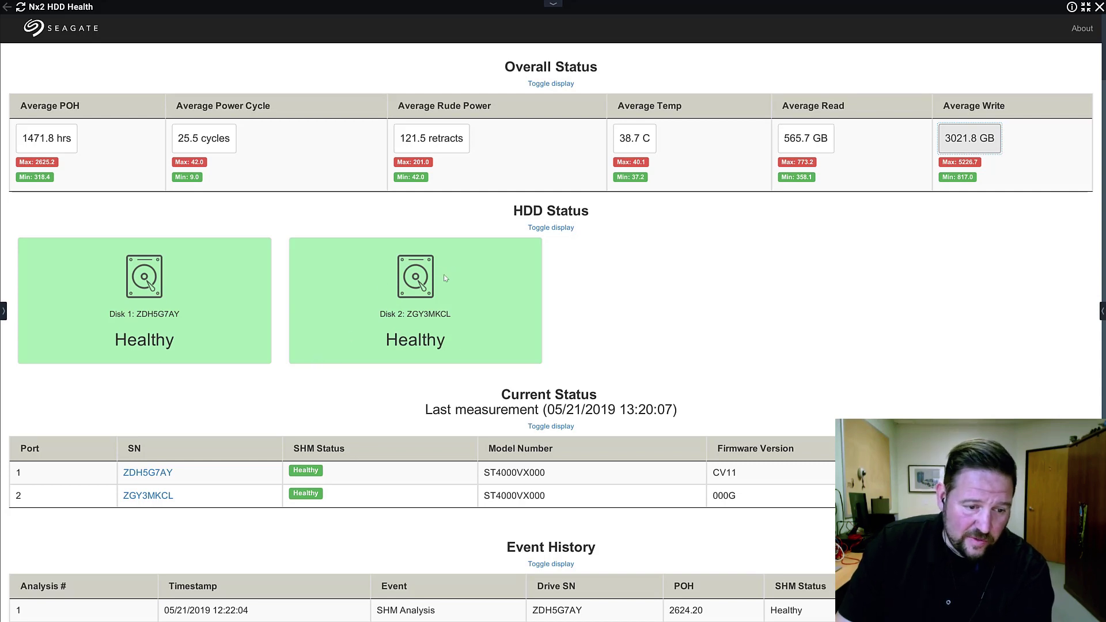
{"action": "left_click", "coordinate": [151, 473]}
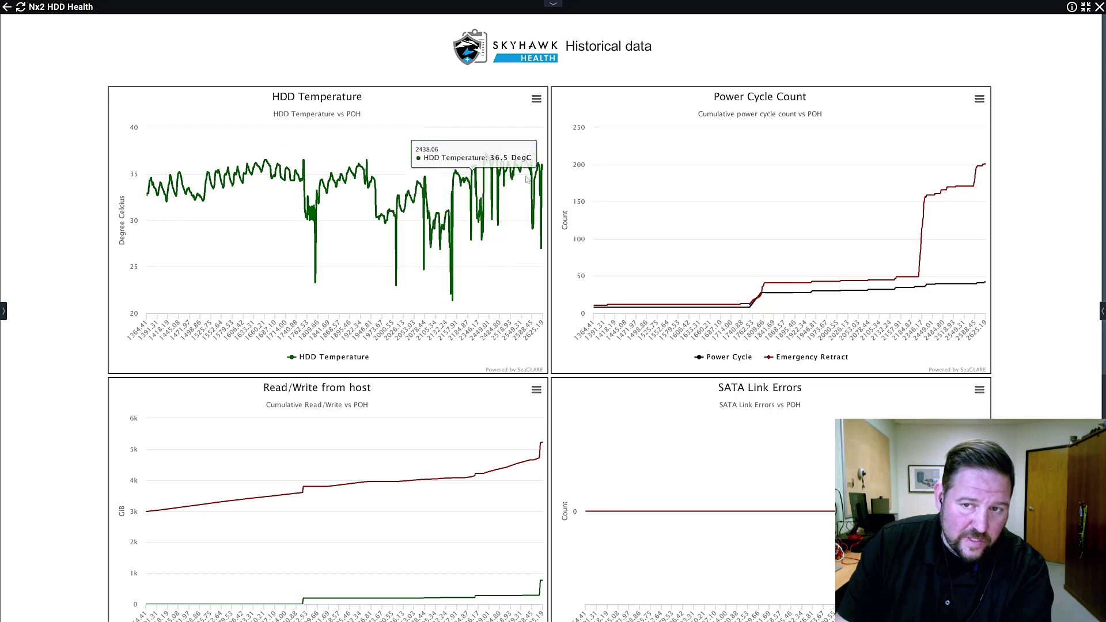
{"action": "scroll", "coordinate": [716, 362], "scroll_direction": "down", "scroll_amount": 5}
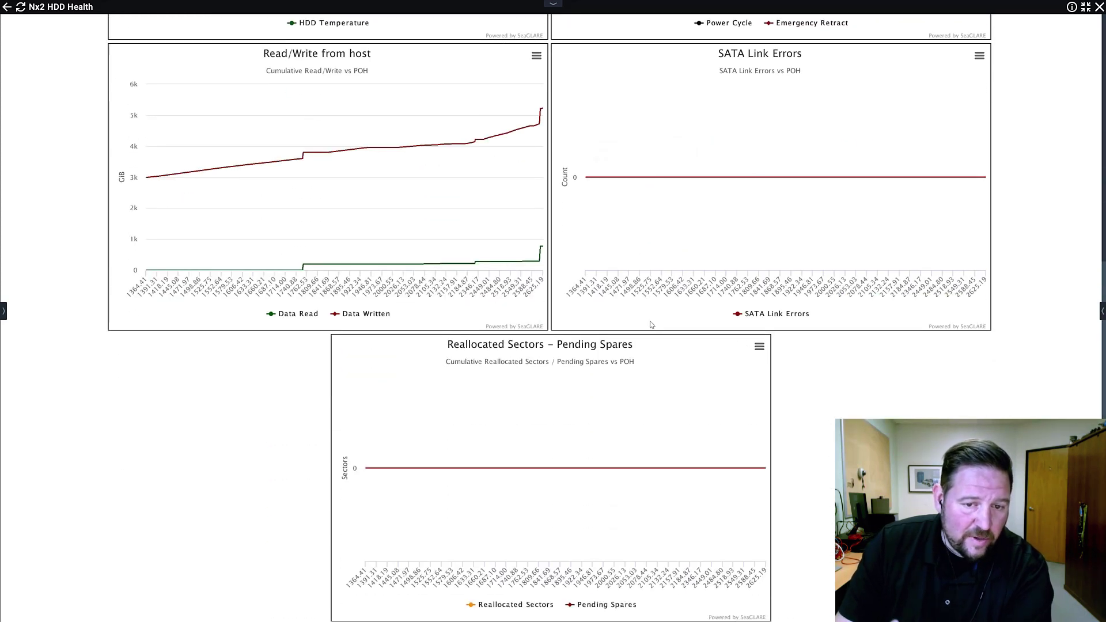
{"action": "scroll", "coordinate": [692, 313], "scroll_direction": "up", "scroll_amount": 5}
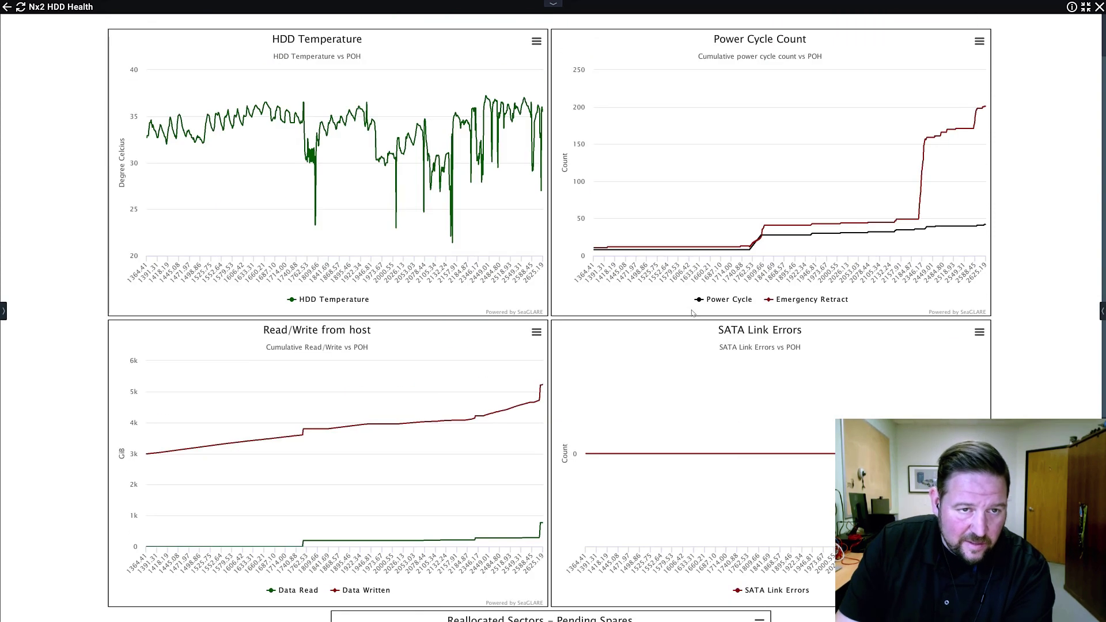
Step: Exit full screen and go back to the main SkyHawk Health Monitoring Report page
{"action": "left_click", "coordinate": [1085, 7]}
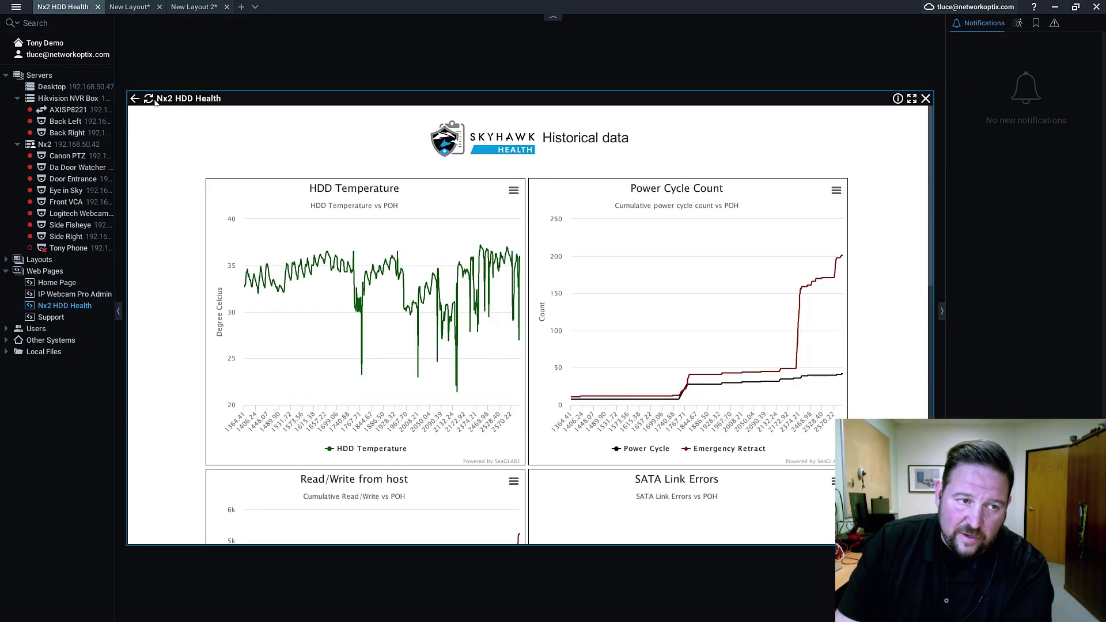
{"action": "left_click", "coordinate": [134, 99]}
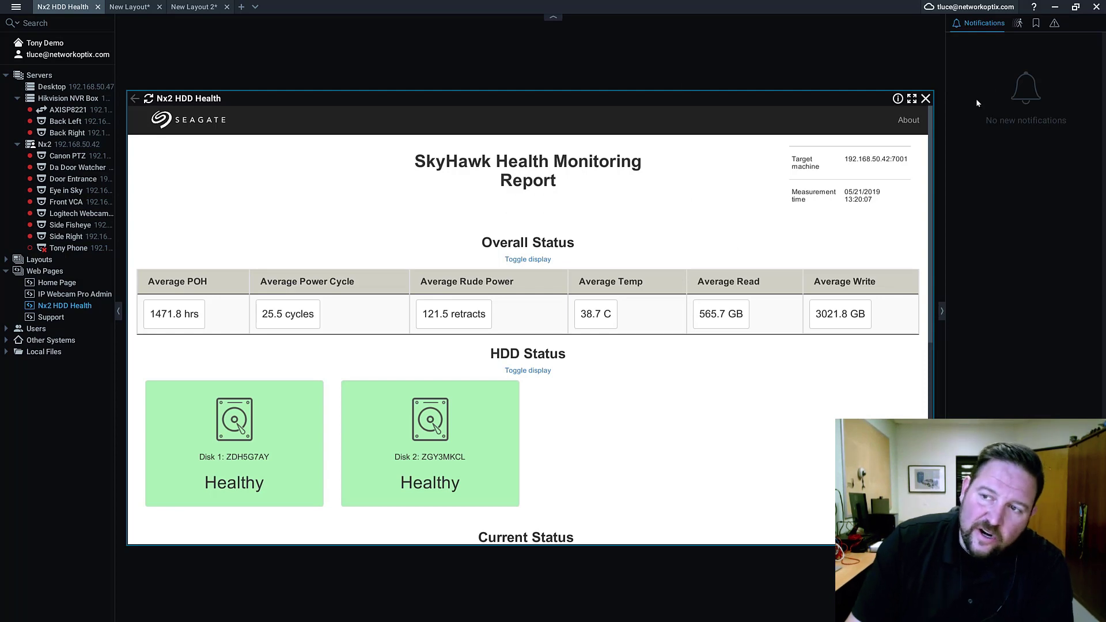
Step: Filter the right-panel Events list from 'Any event' to Generic Event only
{"action": "left_click", "coordinate": [1053, 23]}
{"action": "left_click", "coordinate": [980, 74]}
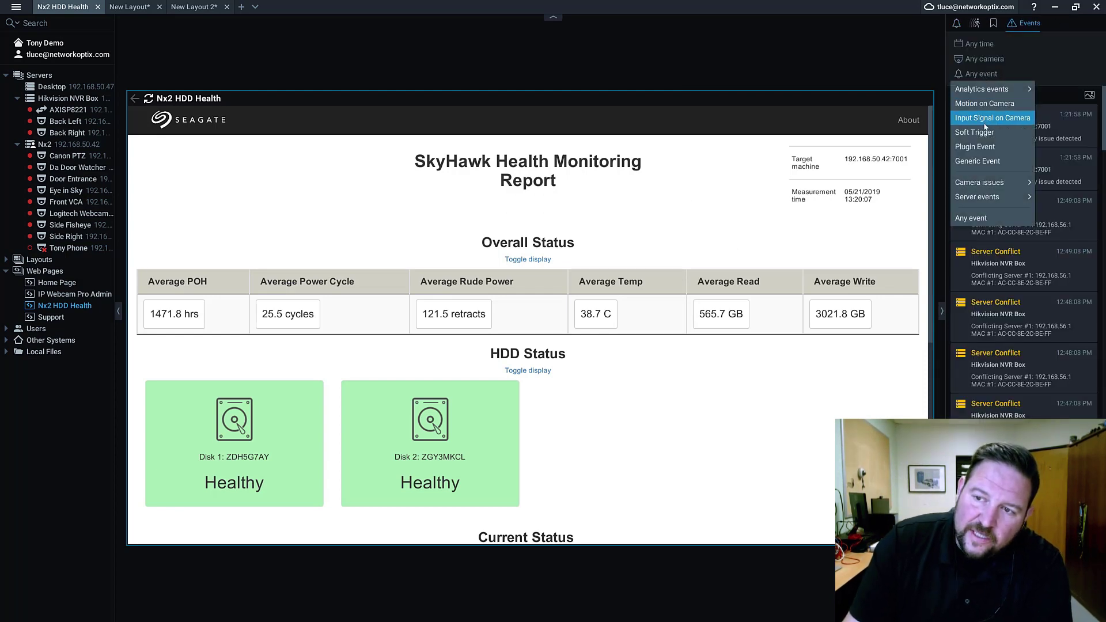
{"action": "left_click", "coordinate": [978, 160]}
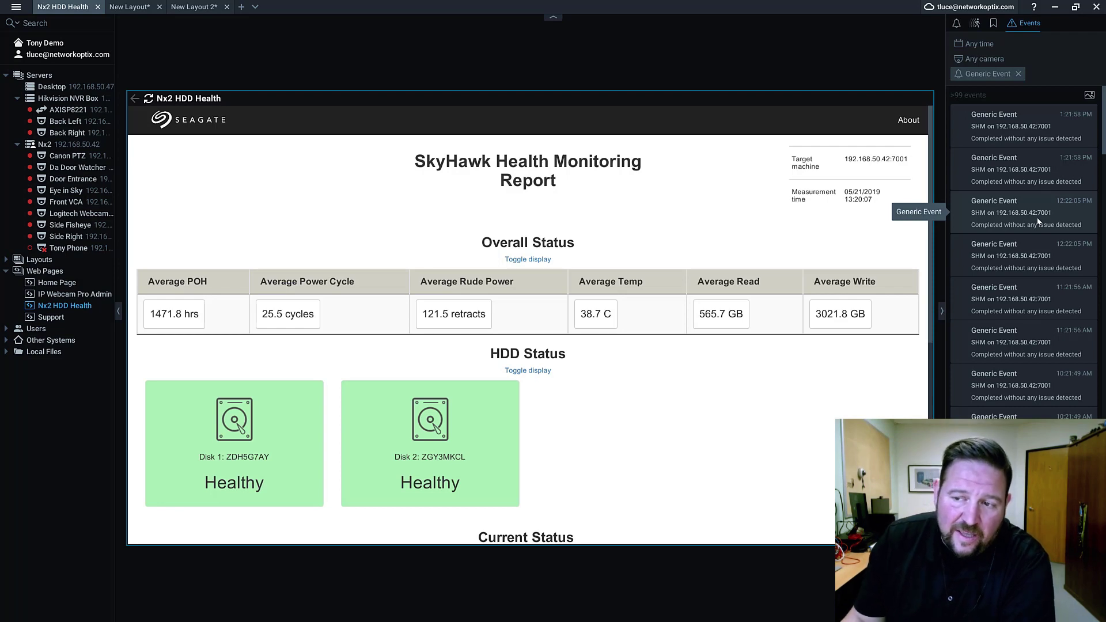
Step: Open Event Rules from the main menu's System Administration settings
{"action": "left_click", "coordinate": [16, 6]}
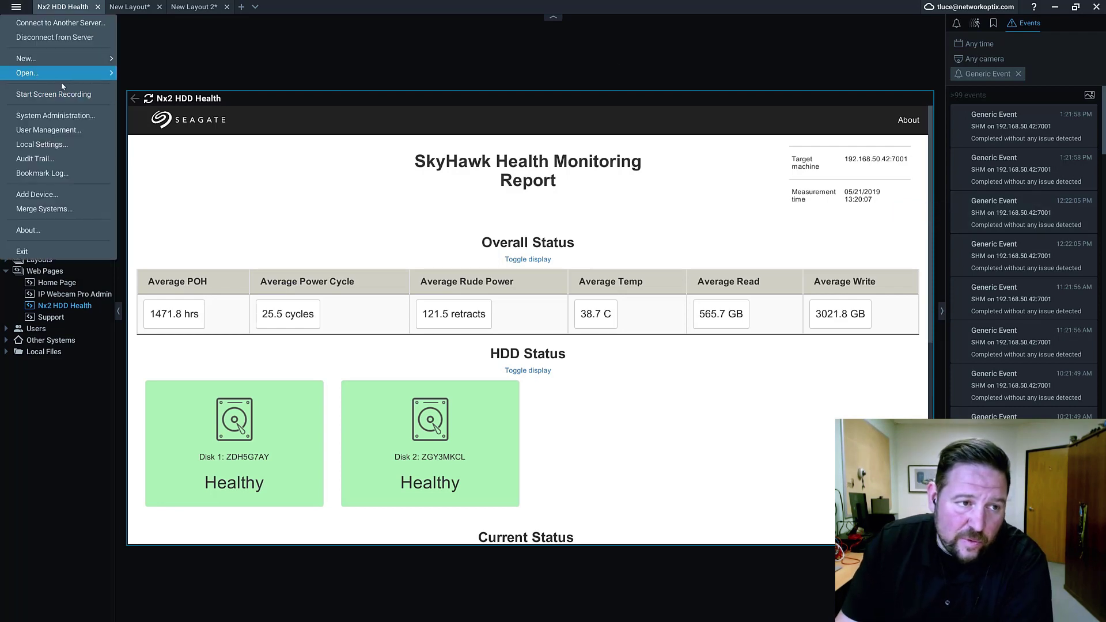
{"action": "left_click", "coordinate": [56, 115]}
{"action": "left_click", "coordinate": [401, 226]}
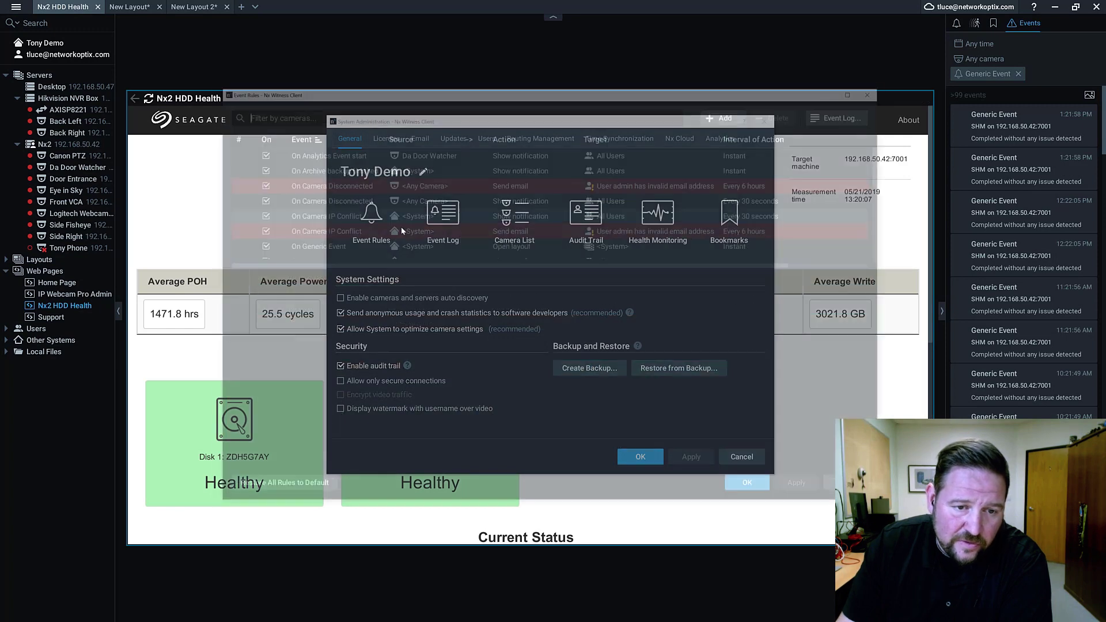
Step: Select the Generic Event / Open layout rule and inspect its SHM caption and source filters
{"action": "left_click", "coordinate": [358, 261]}
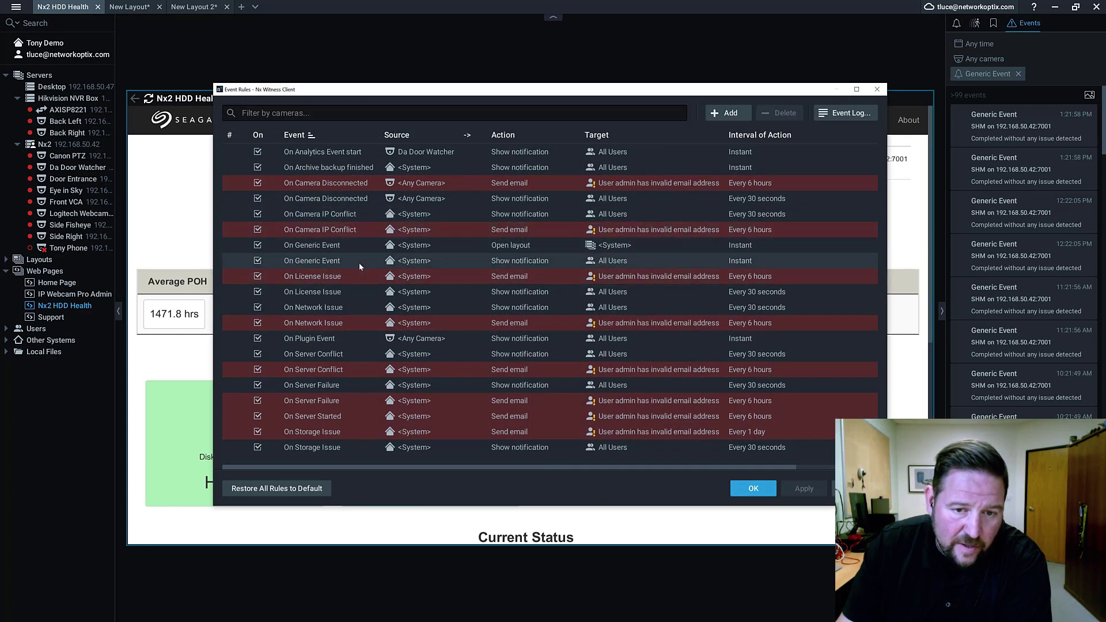
{"action": "left_click", "coordinate": [357, 230]}
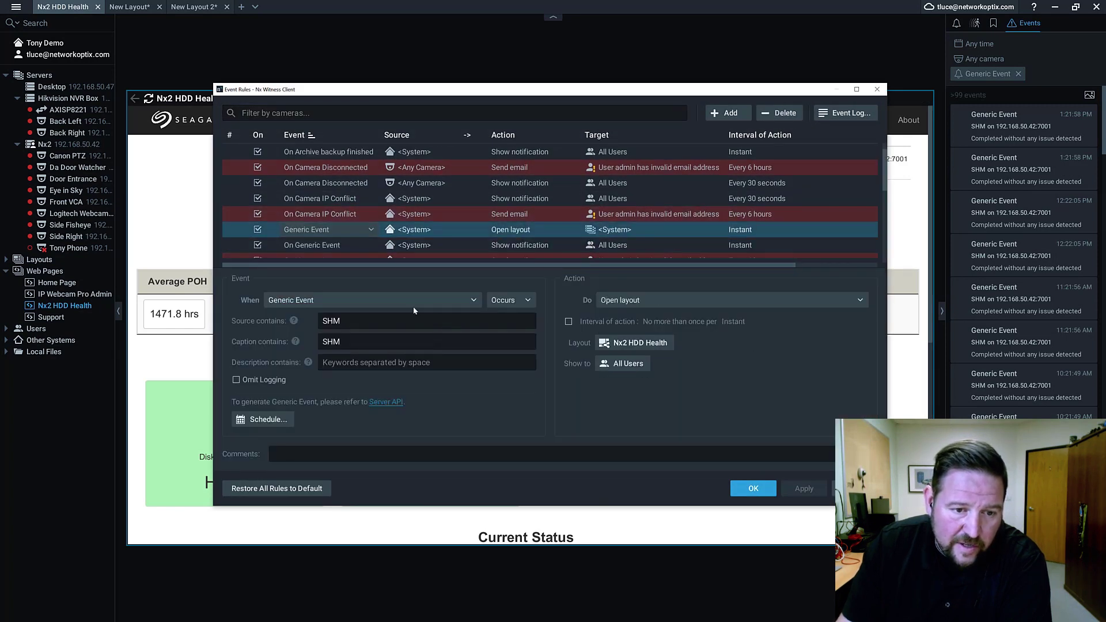
{"action": "double_click", "coordinate": [331, 321]}
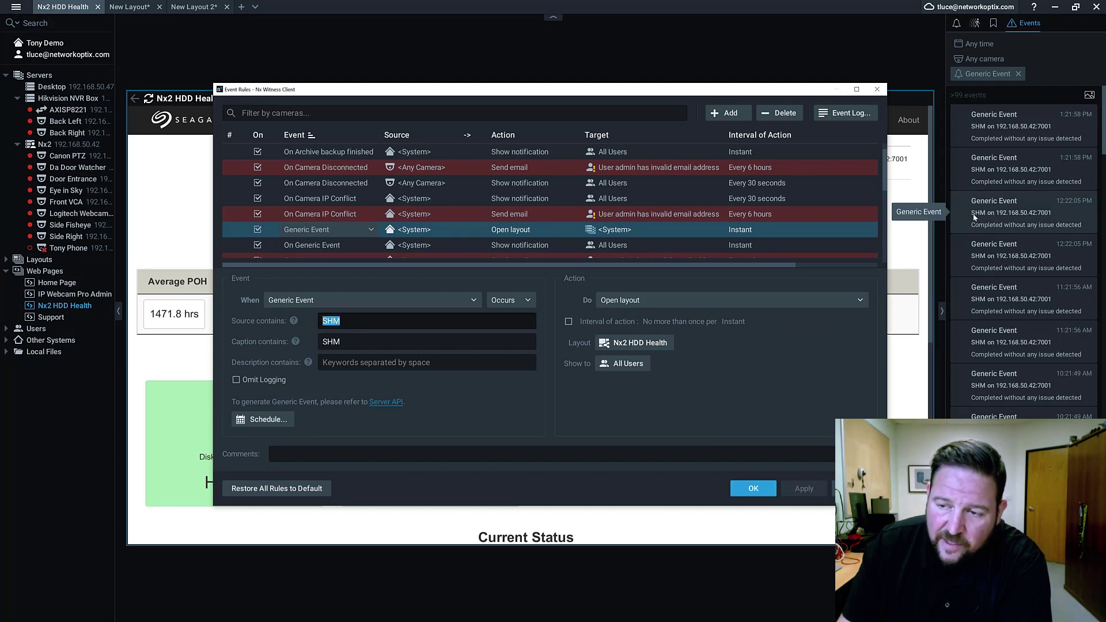
{"action": "left_click", "coordinate": [364, 342]}
{"action": "double_click", "coordinate": [325, 326]}
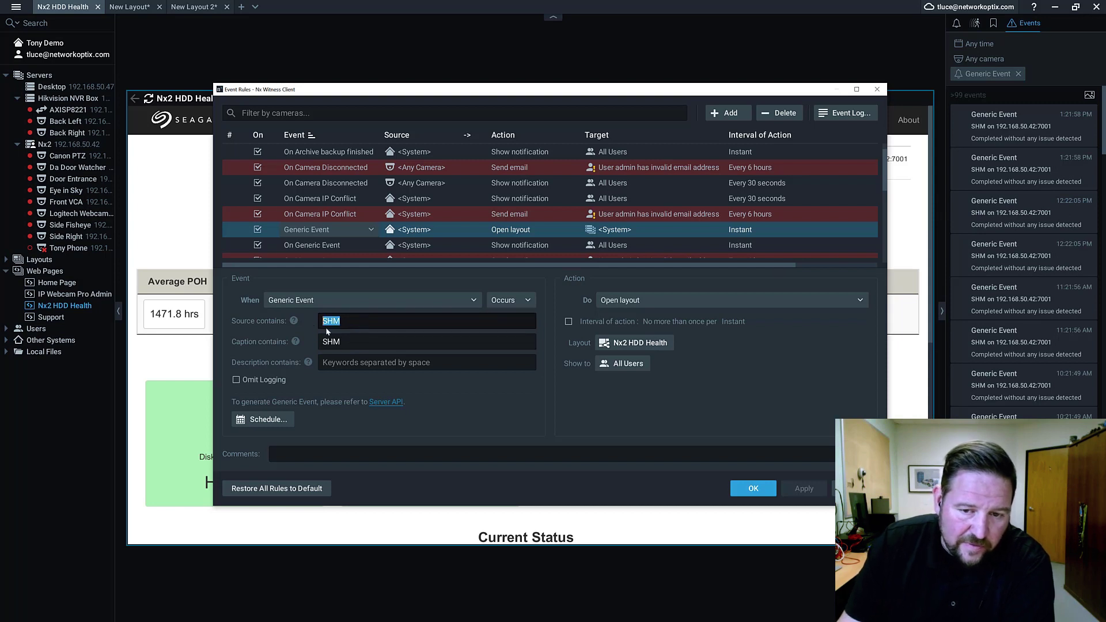
Step: Close Event Rules and scroll the Events panel to older 5/20/2019 SHM events
{"action": "left_click", "coordinate": [873, 92]}
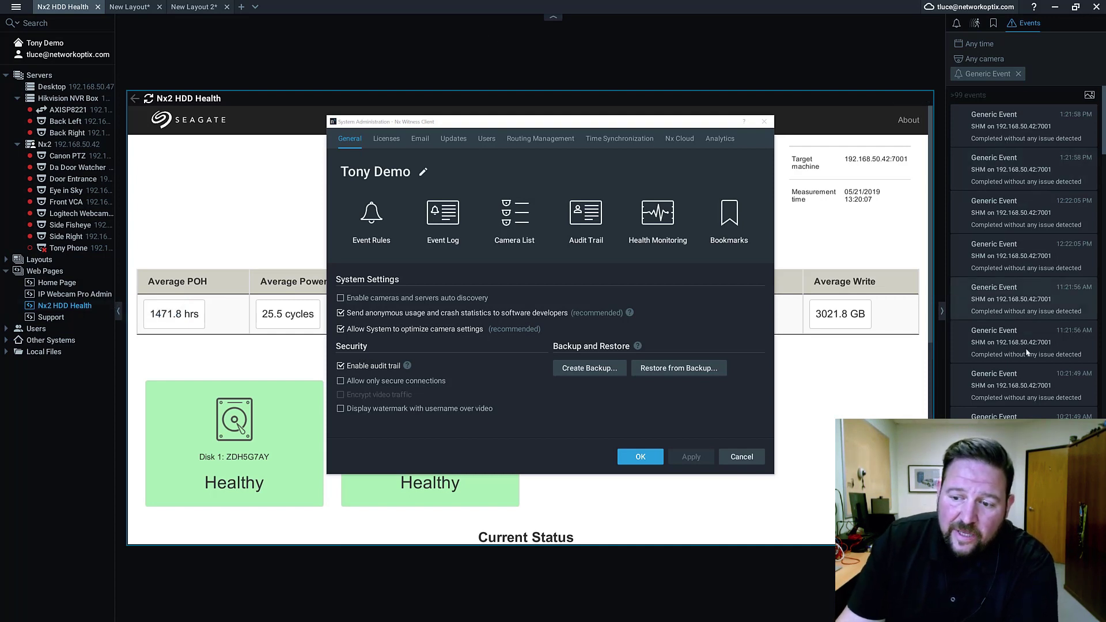
{"action": "scroll", "coordinate": [1028, 276], "scroll_direction": "down", "scroll_amount": 2}
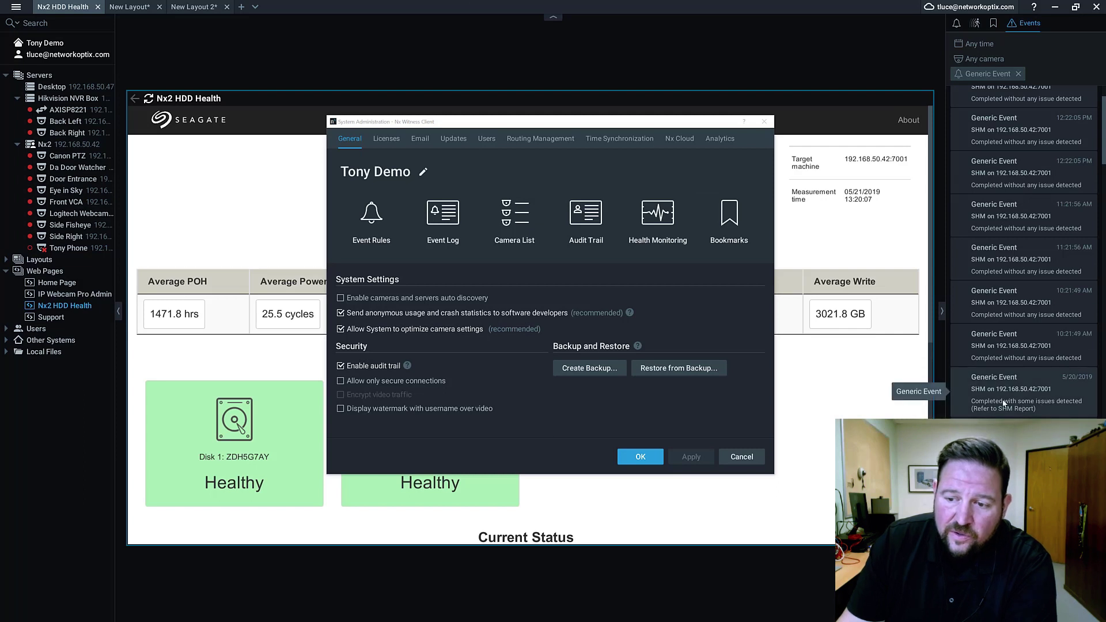
{"action": "scroll", "coordinate": [1034, 405], "scroll_direction": "down", "scroll_amount": 2}
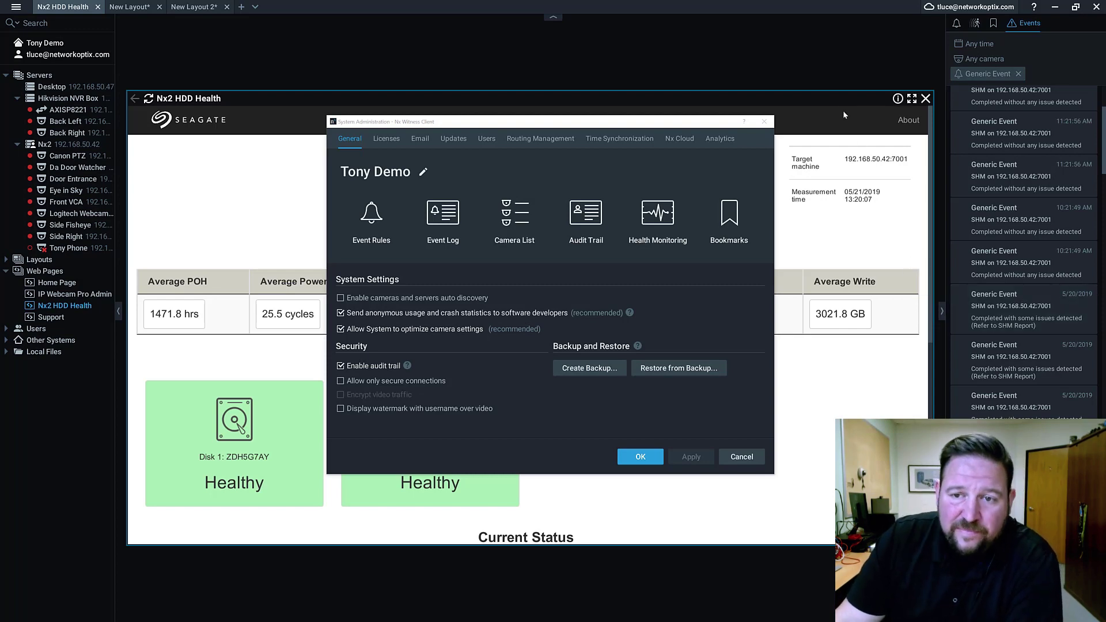
Step: Close the System Administration dialog to return to the SkyHawk Health report
{"action": "left_click", "coordinate": [766, 122]}
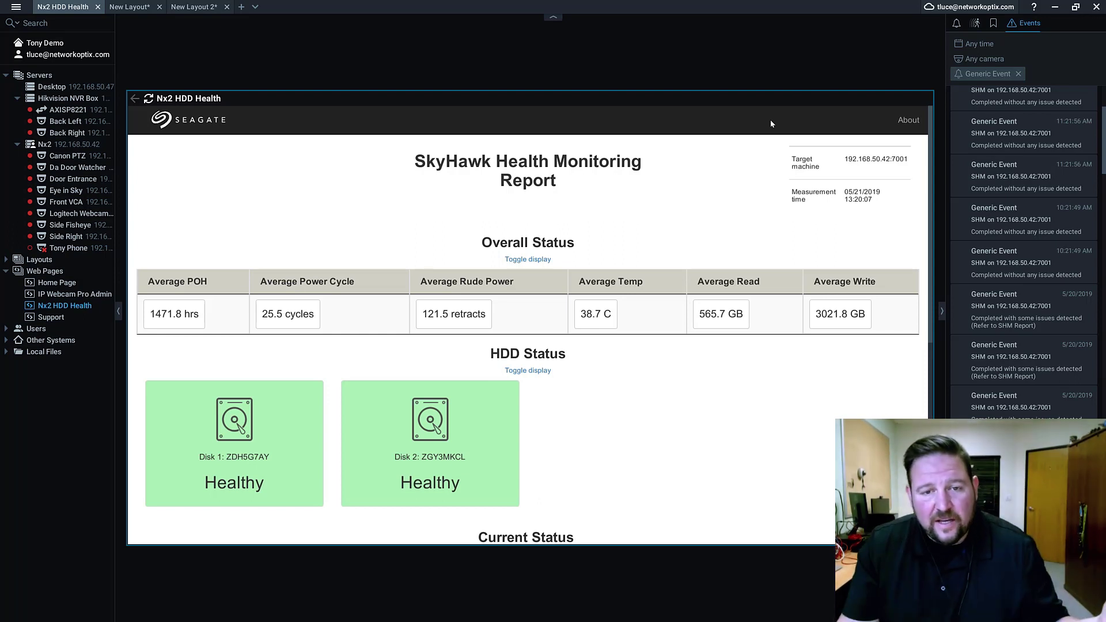
Step: Switch to the 'New Layout*' tab with the SkyHawk Health and Seagate image
{"action": "left_click", "coordinate": [129, 7]}
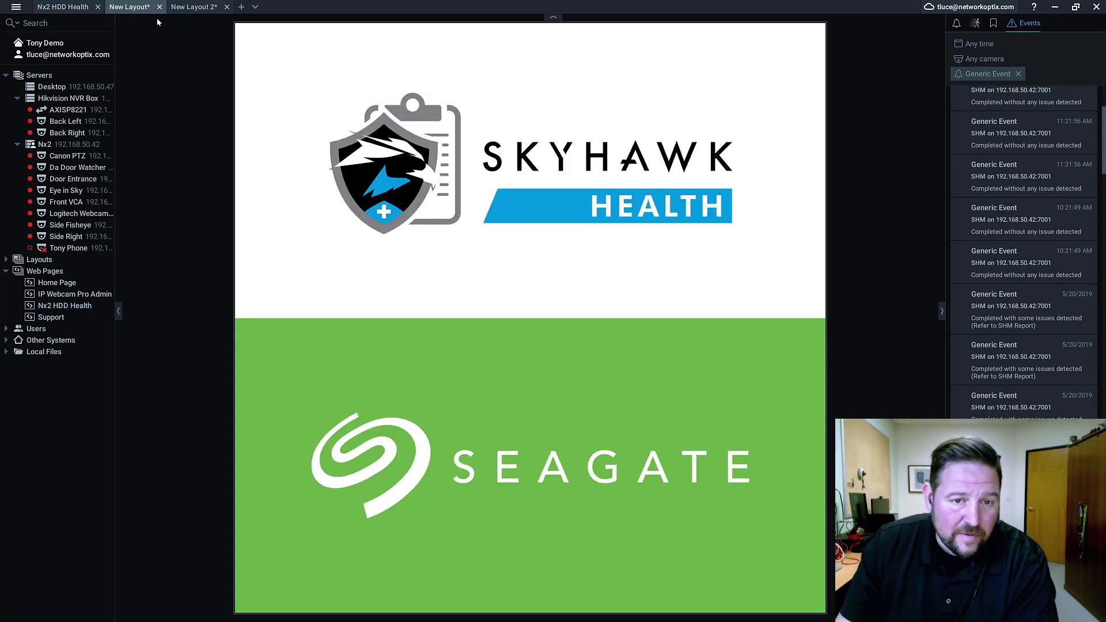